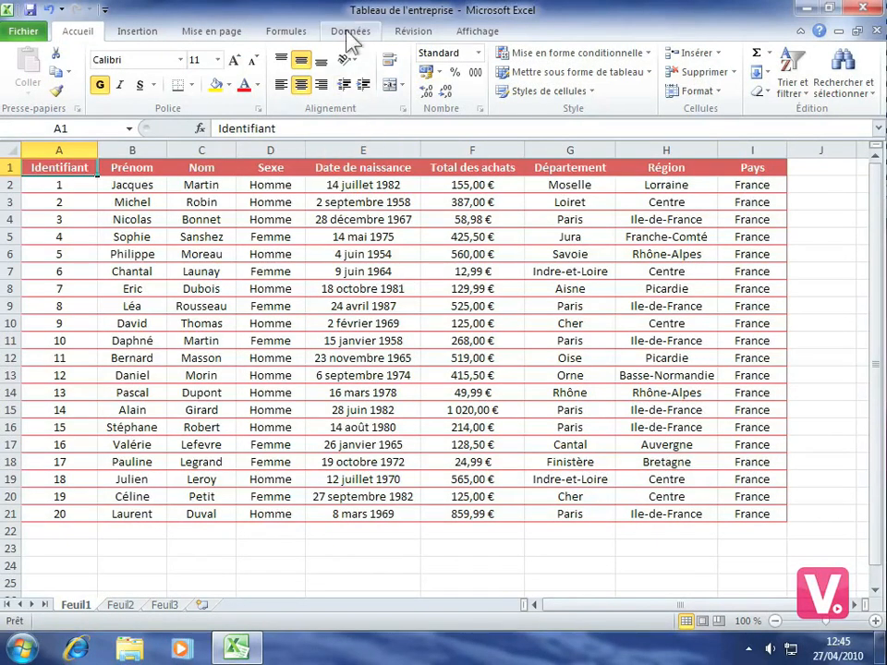
# - Define a workbook-level name Prénoms that refers to the first-name cells B2:B21 on Feuil1
pyautogui.click(295, 34)
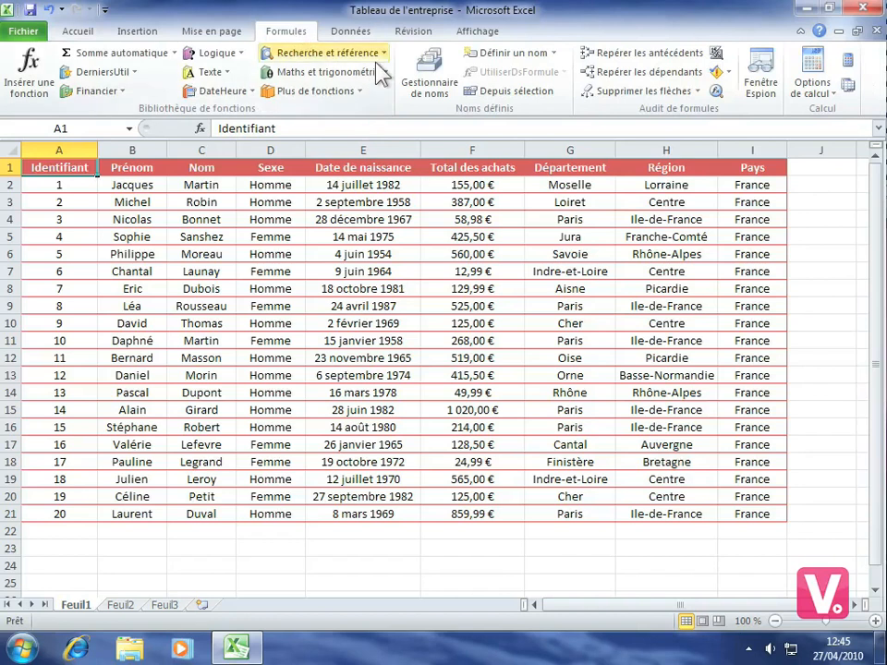
pyautogui.click(506, 53)
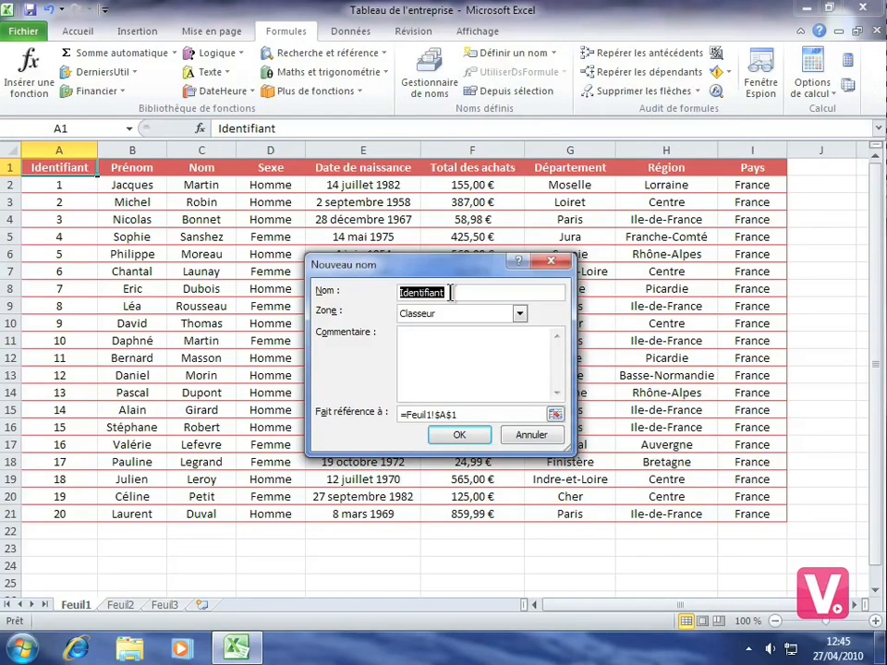
pyautogui.write('Pré')
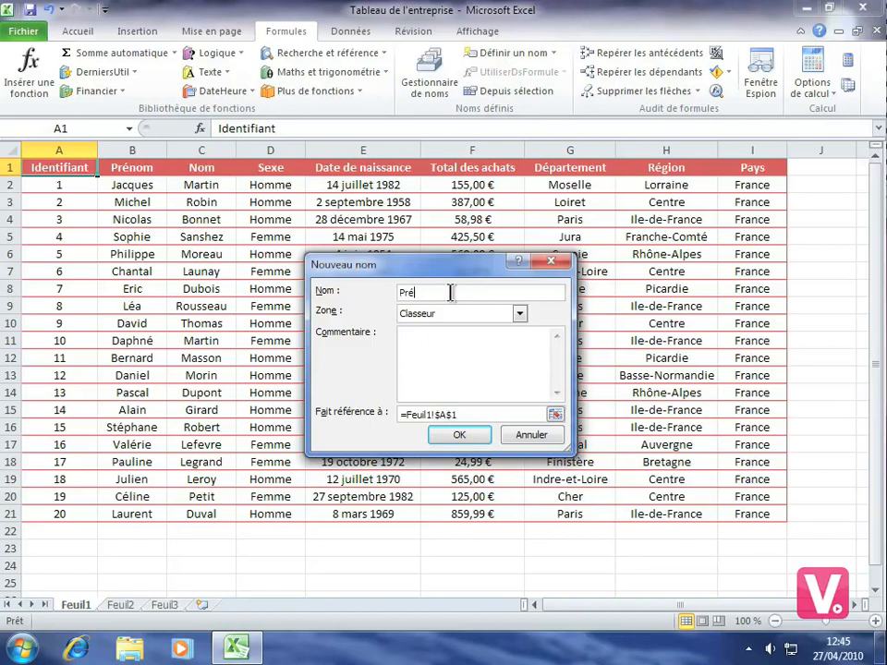
pyautogui.write('noms')
pyautogui.click(554, 416)
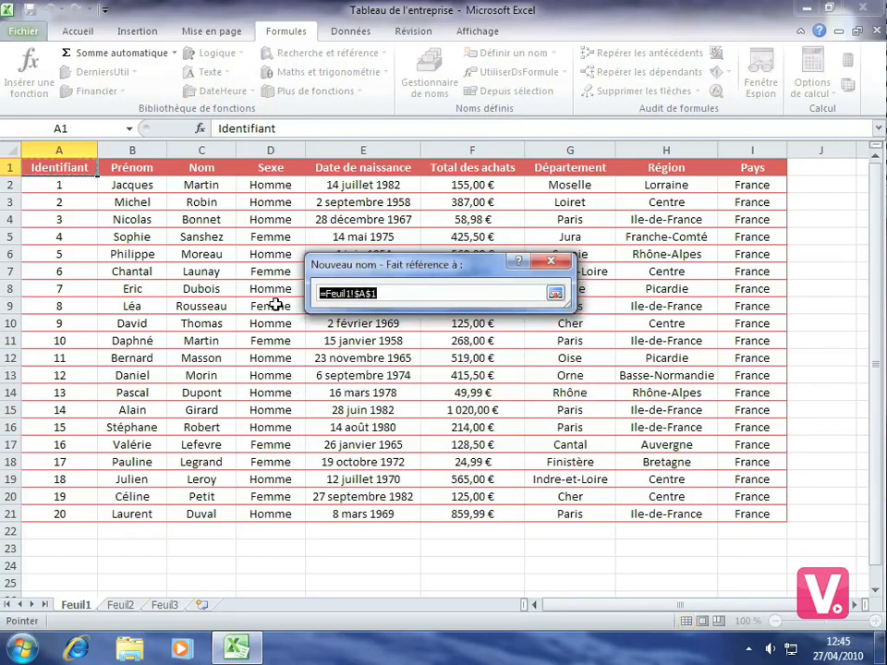
pyautogui.moveTo(129, 186); pyautogui.dragTo(135, 513)
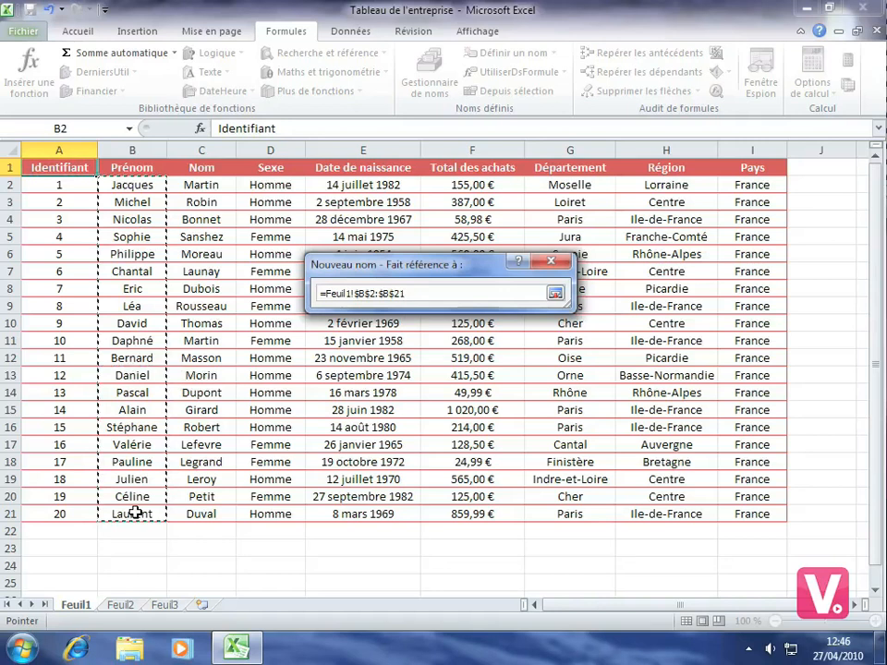
pyautogui.click(555, 294)
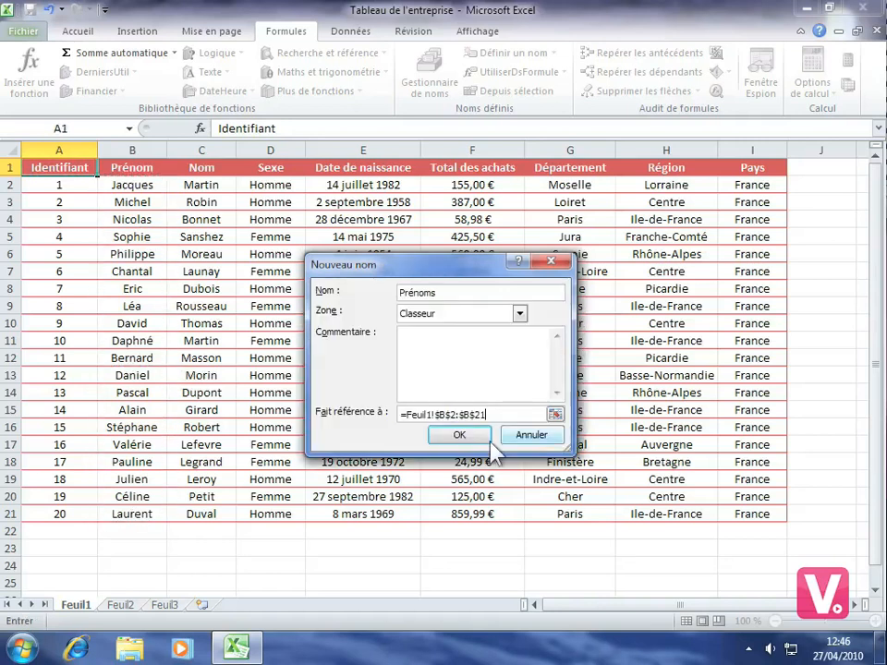
pyautogui.click(460, 434)
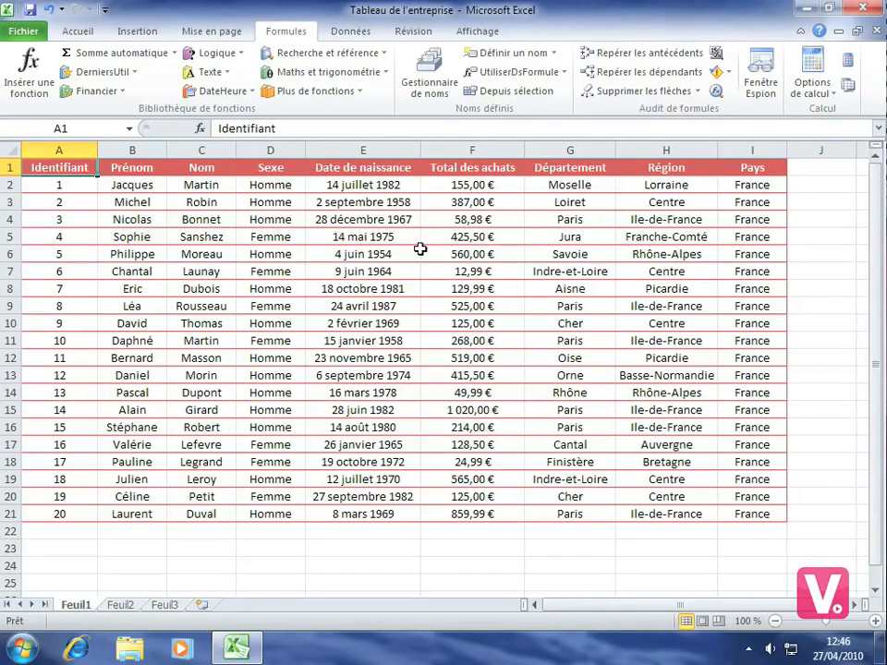
# - Define a workbook-level name Achats that refers to the purchase totals in F2:F21 on Feuil1
pyautogui.click(514, 57)
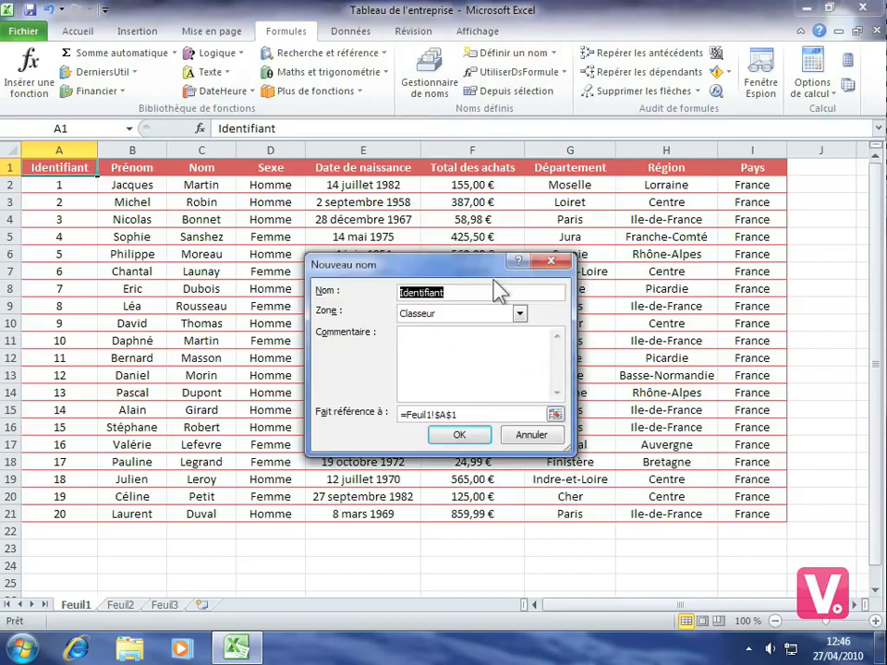
pyautogui.write('Achats')
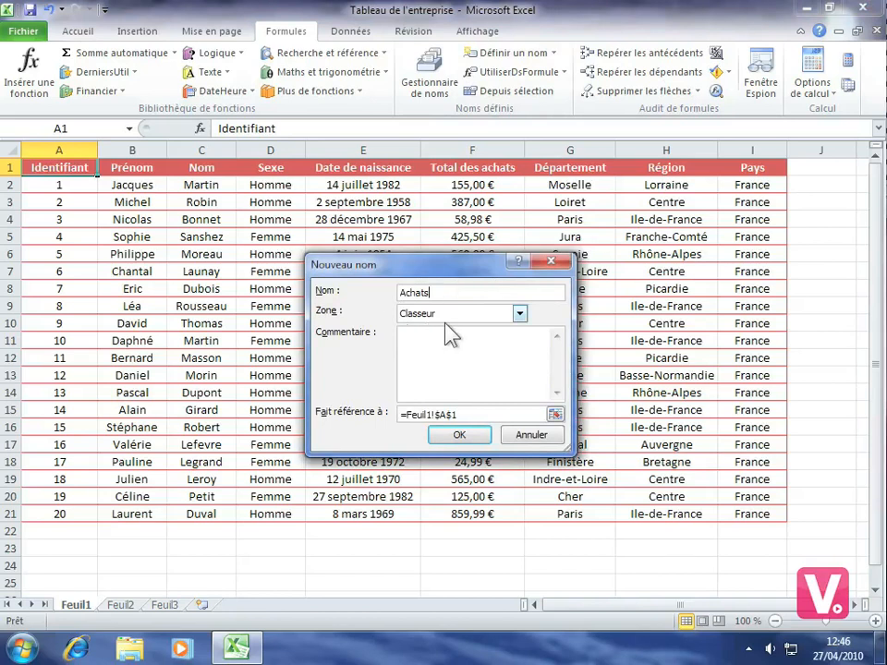
pyautogui.click(555, 415)
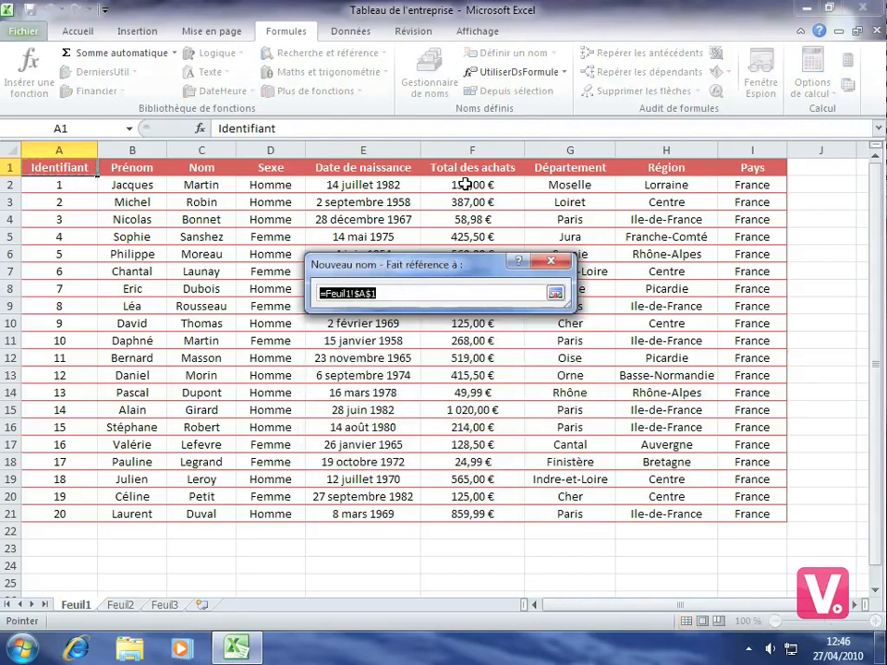
pyautogui.moveTo(465, 185); pyautogui.dragTo(457, 513)
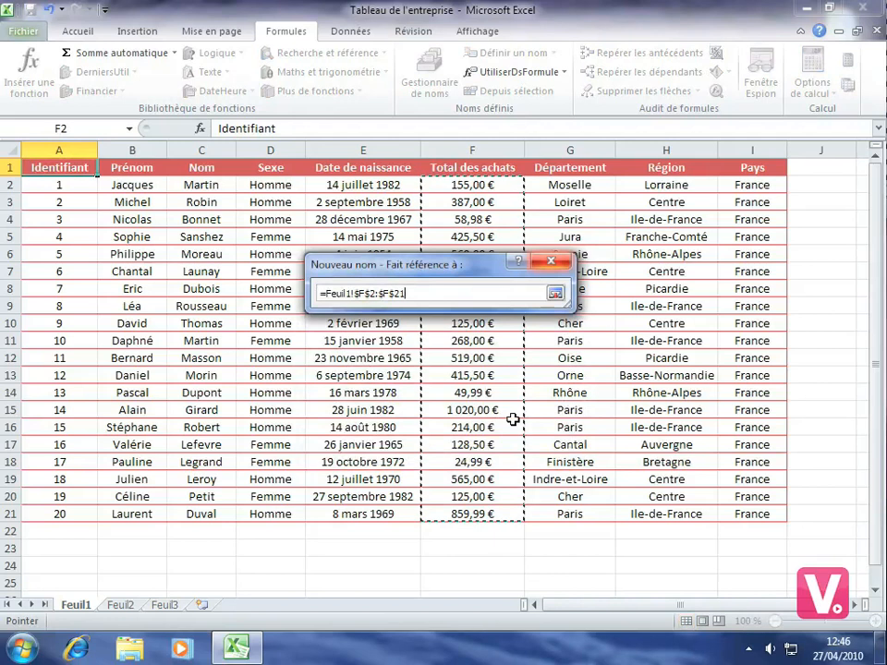
pyautogui.click(554, 293)
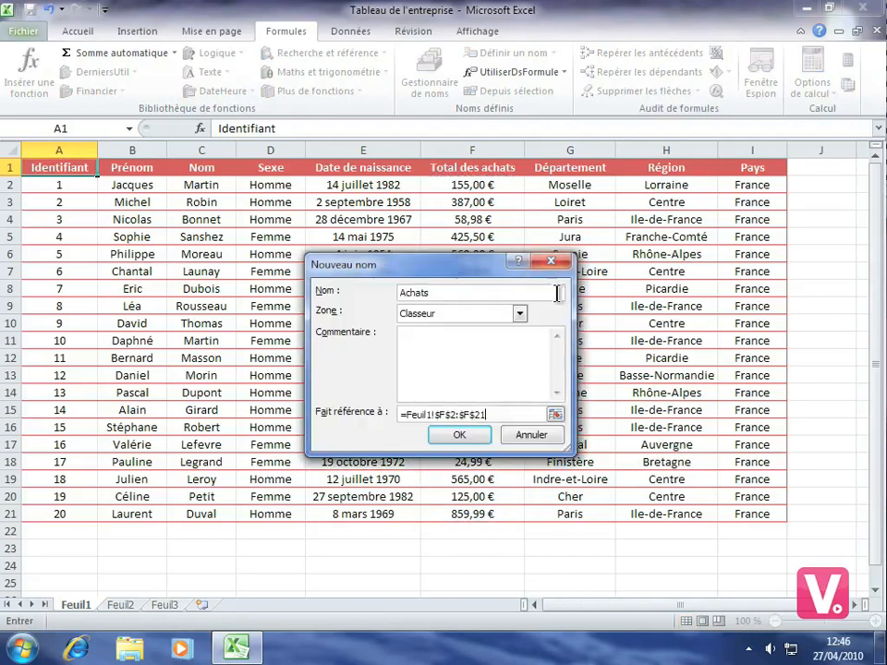
pyautogui.click(459, 435)
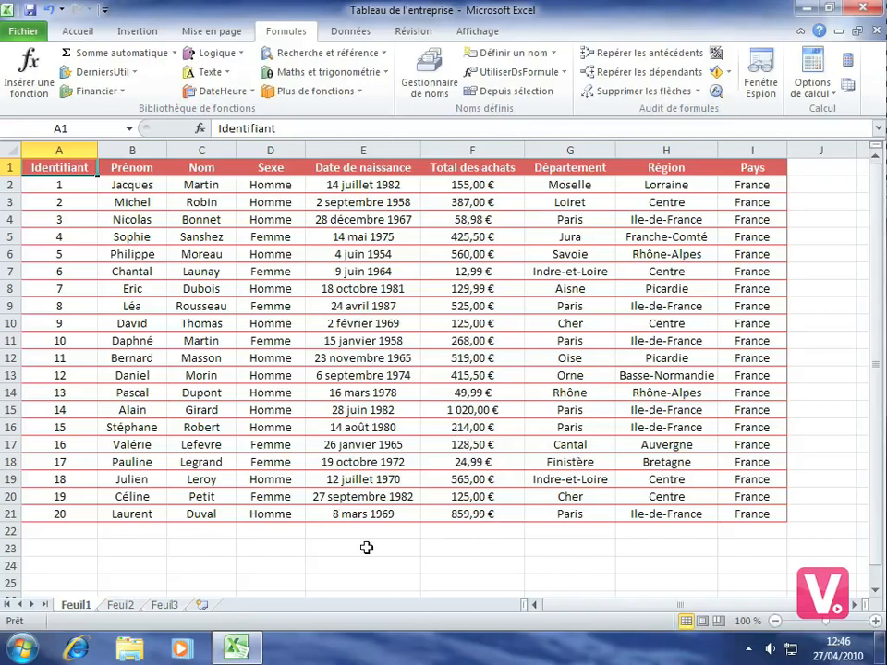
# - Add a Liste data validation with source =Prénoms to cell E23 and choose the third entry from its drop-down list
pyautogui.click(324, 545)
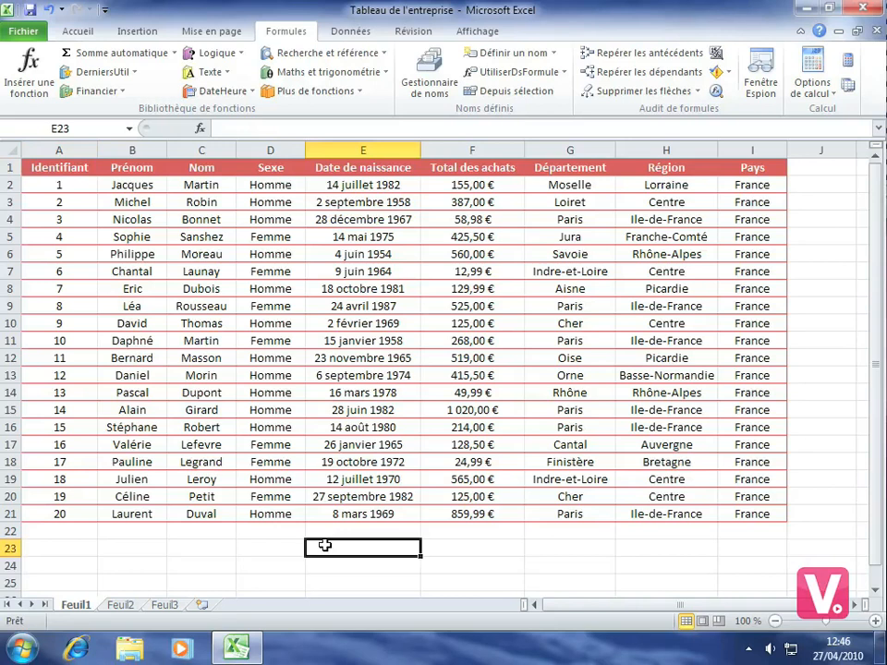
pyautogui.click(346, 35)
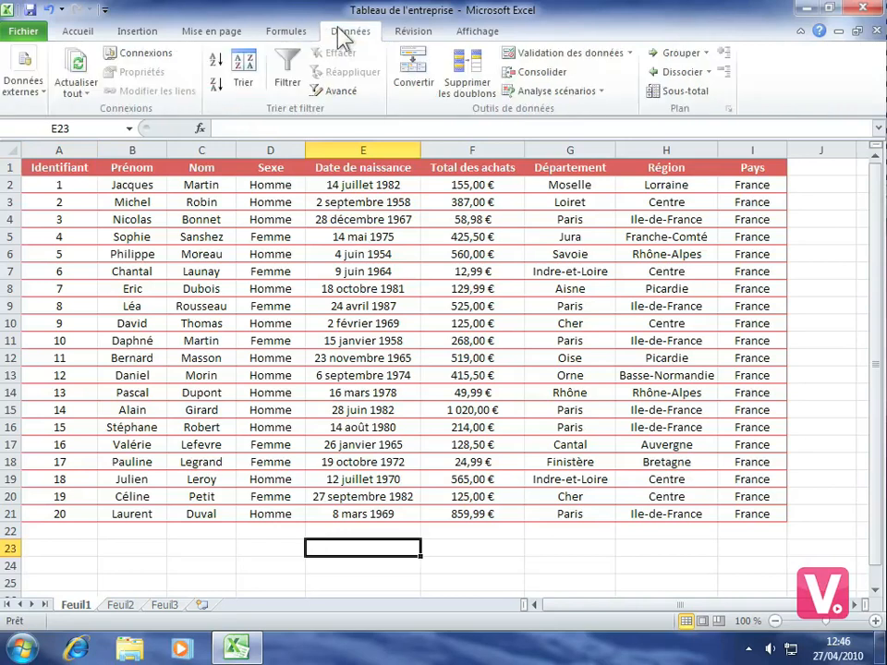
pyautogui.click(570, 62)
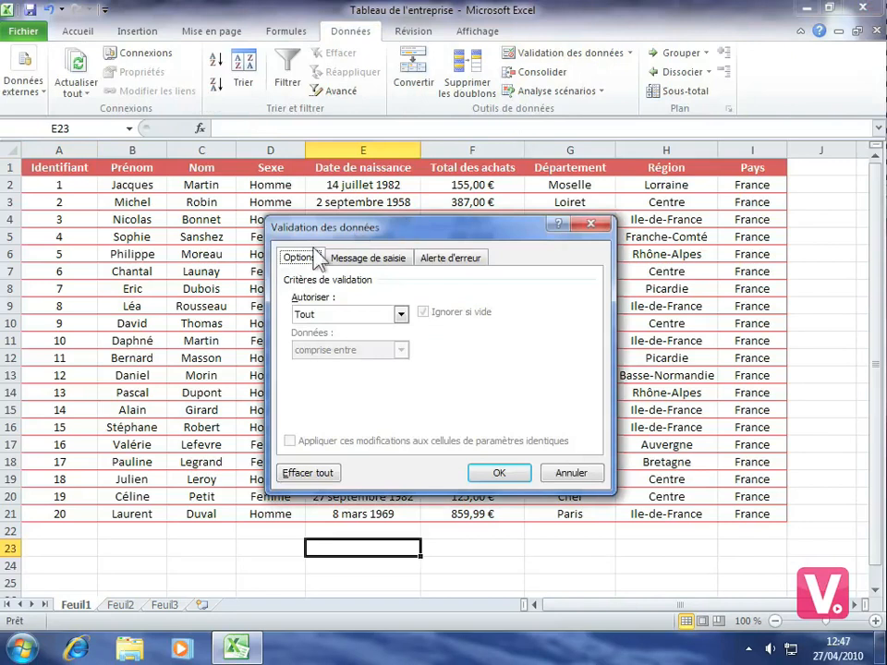
pyautogui.click(401, 314)
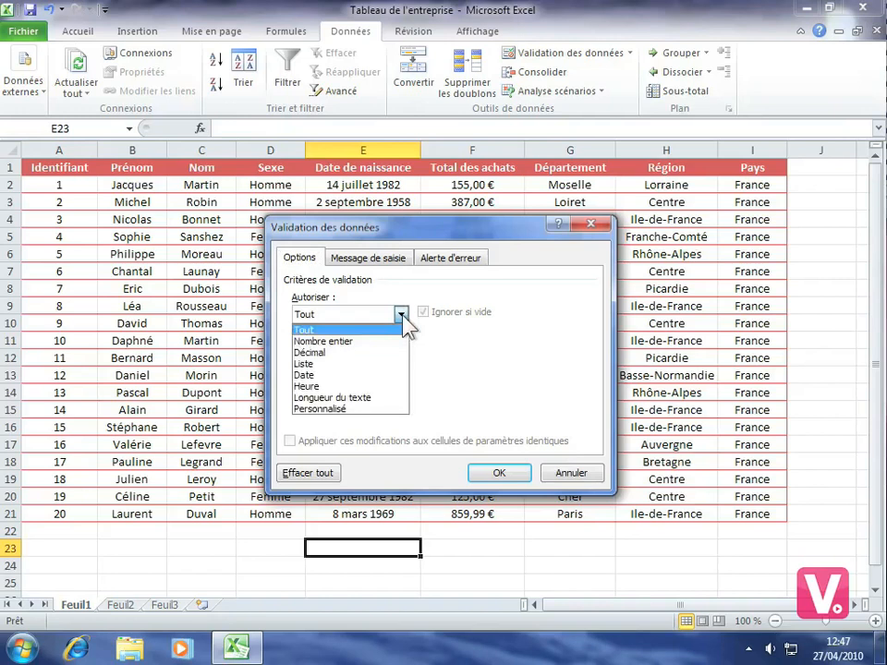
pyautogui.click(393, 364)
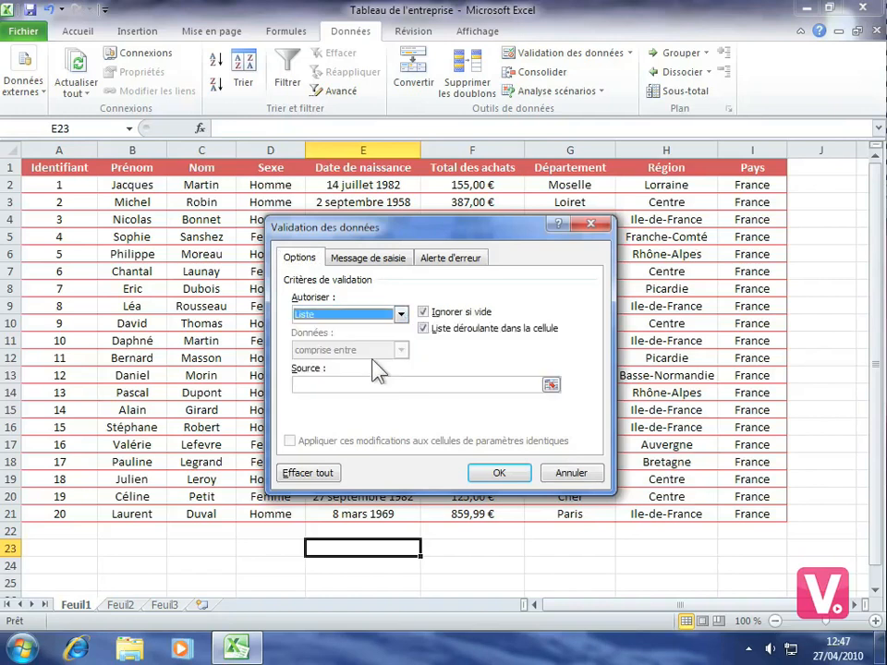
pyautogui.click(309, 384)
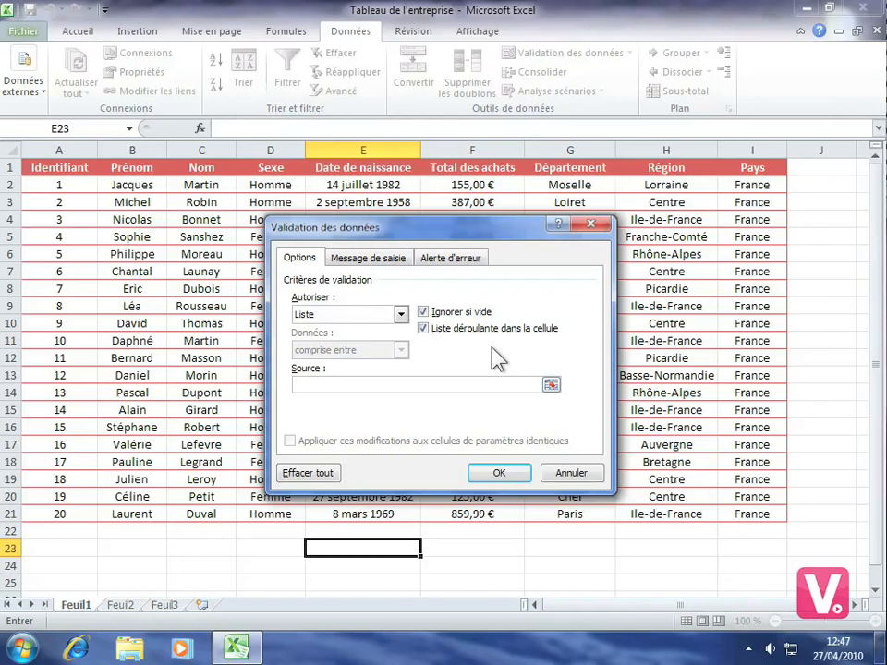
pyautogui.write('=')
pyautogui.write('Prénoms')
pyautogui.click(496, 475)
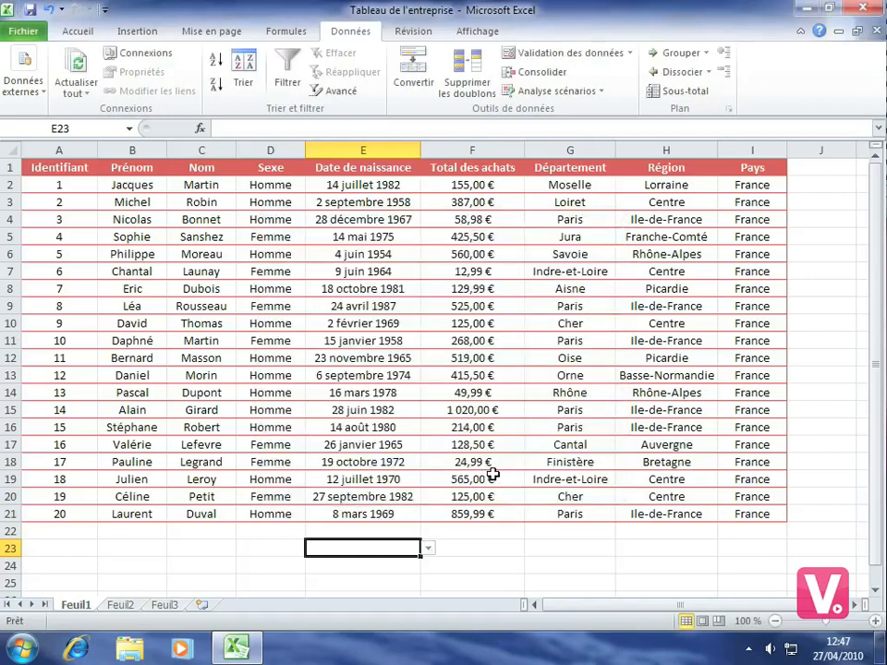
pyautogui.click(428, 549)
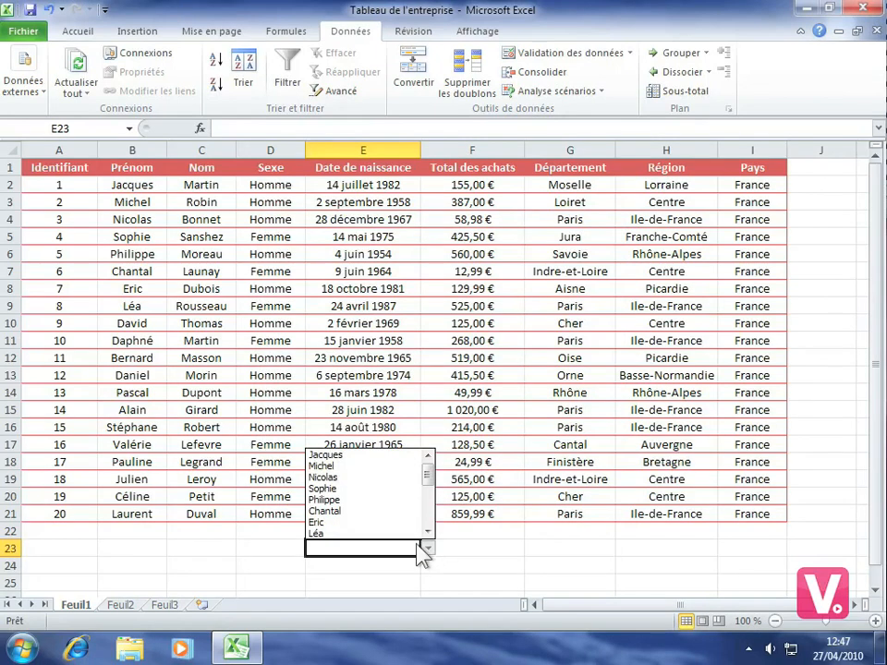
pyautogui.click(320, 477)
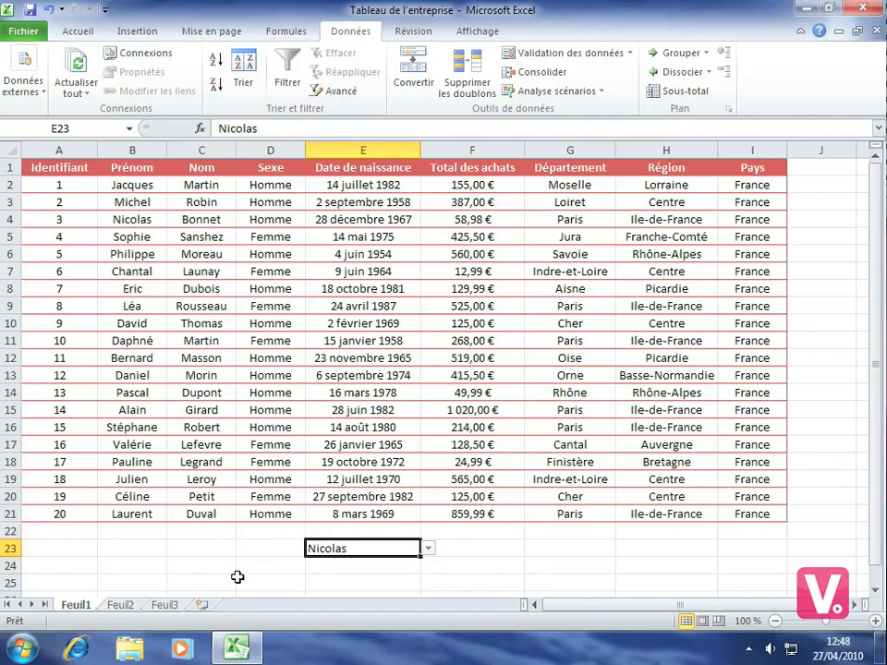
# - On Feuil3, add a Liste data validation with source =Achats to cell D5 and check its drop-down list without choosing an entry
pyautogui.click(164, 606)
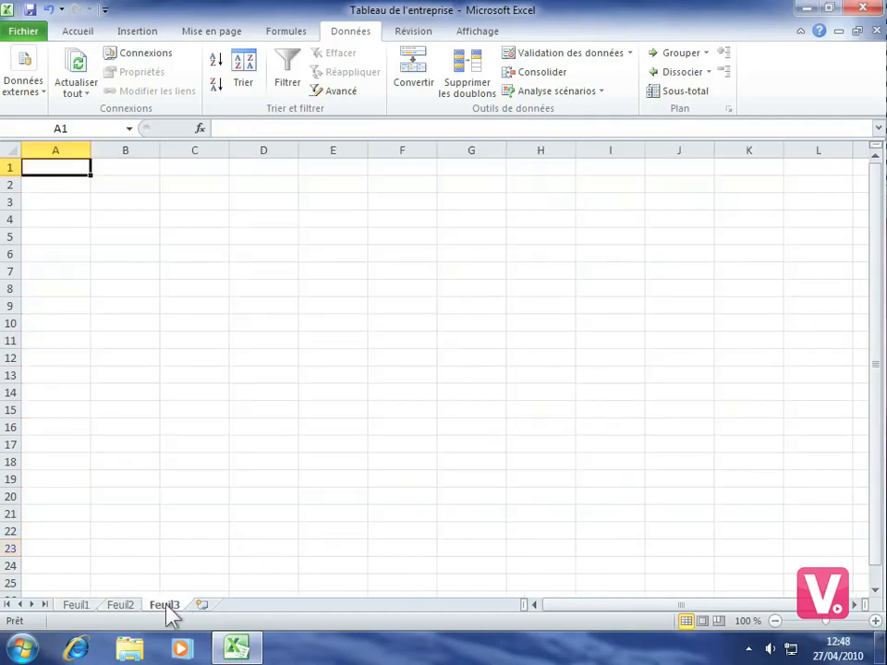
pyautogui.click(255, 241)
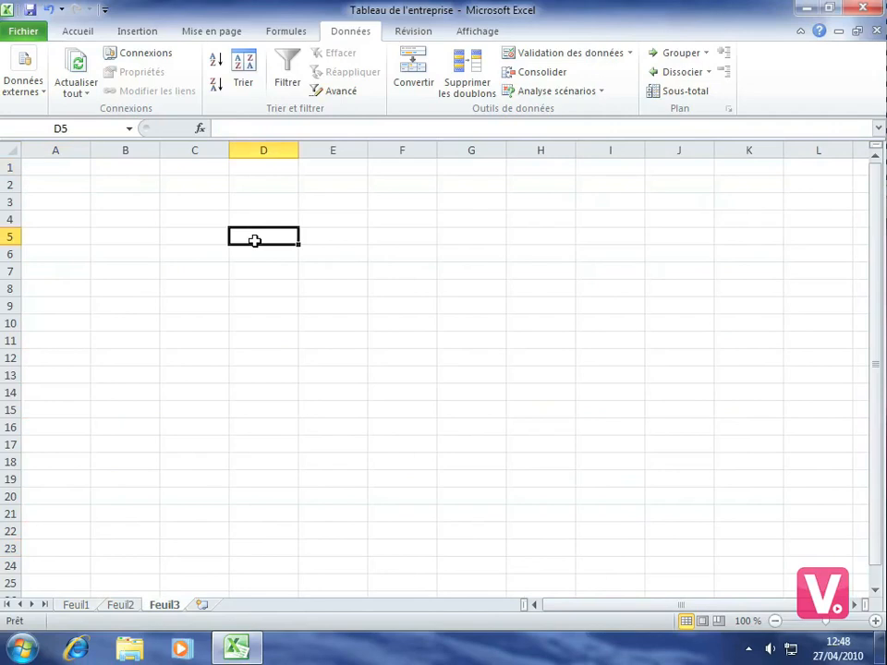
pyautogui.click(559, 55)
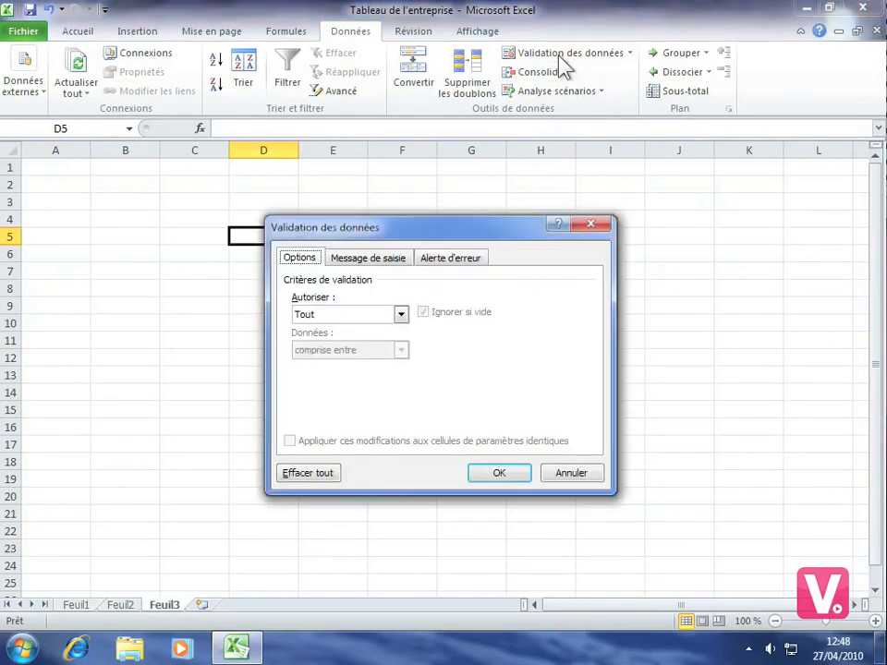
pyautogui.click(401, 315)
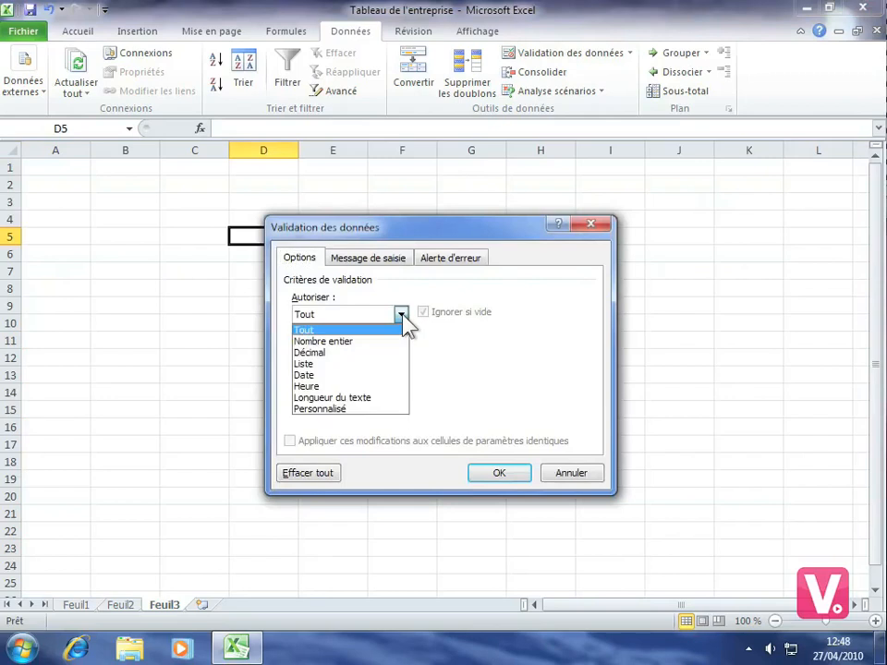
pyautogui.click(305, 364)
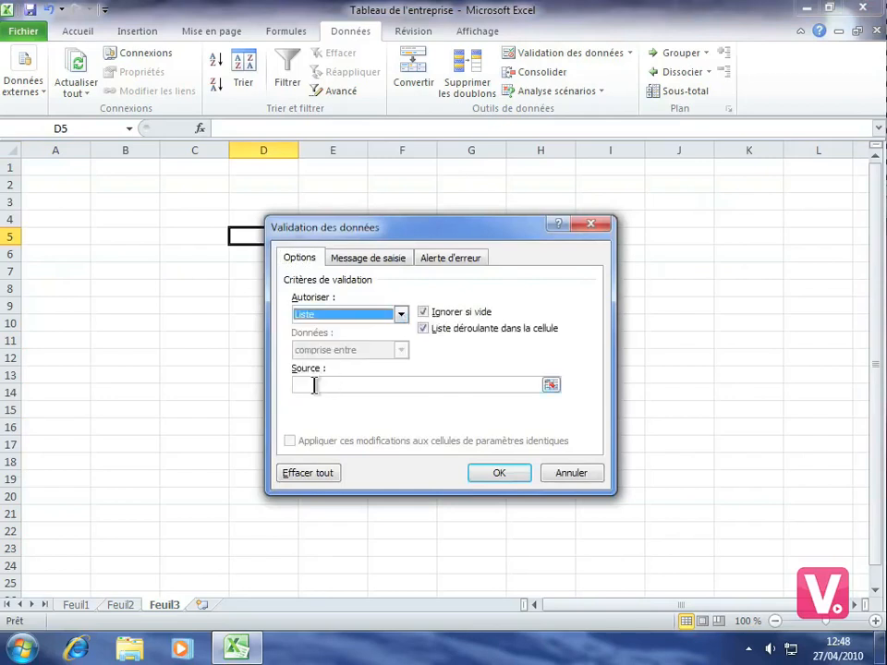
pyautogui.click(314, 385)
pyautogui.write('=')
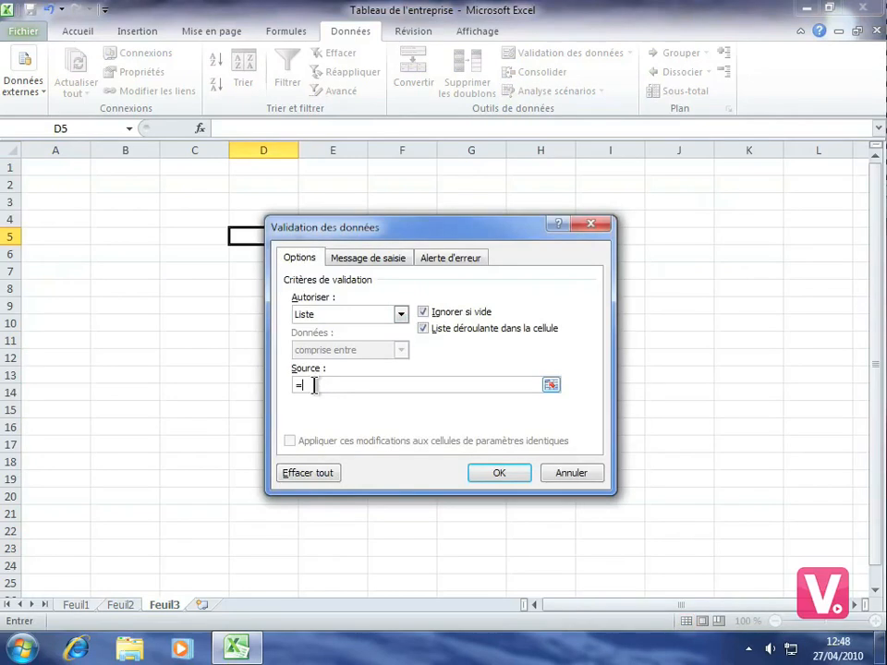
pyautogui.write('Achats')
pyautogui.click(488, 472)
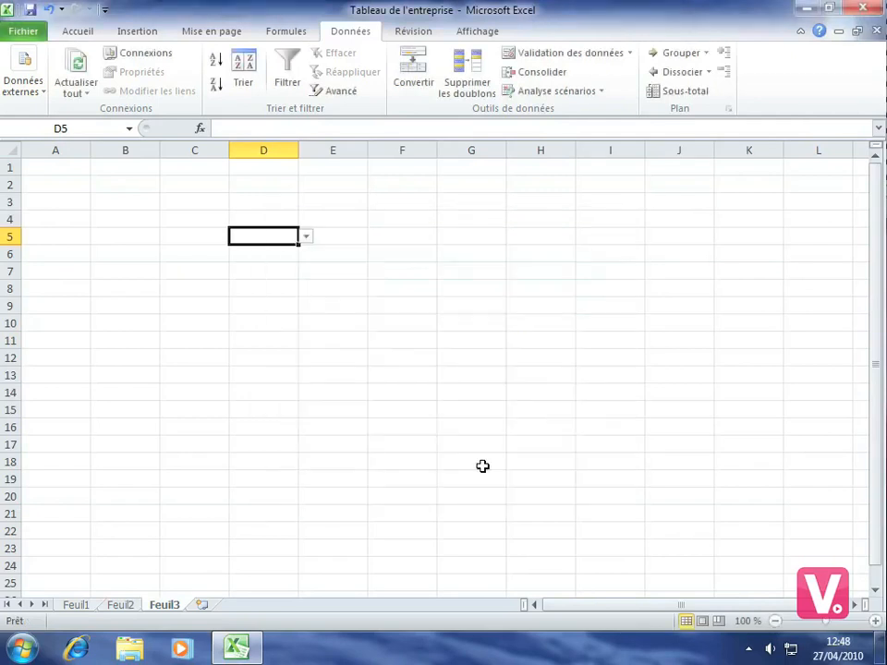
pyautogui.click(306, 236)
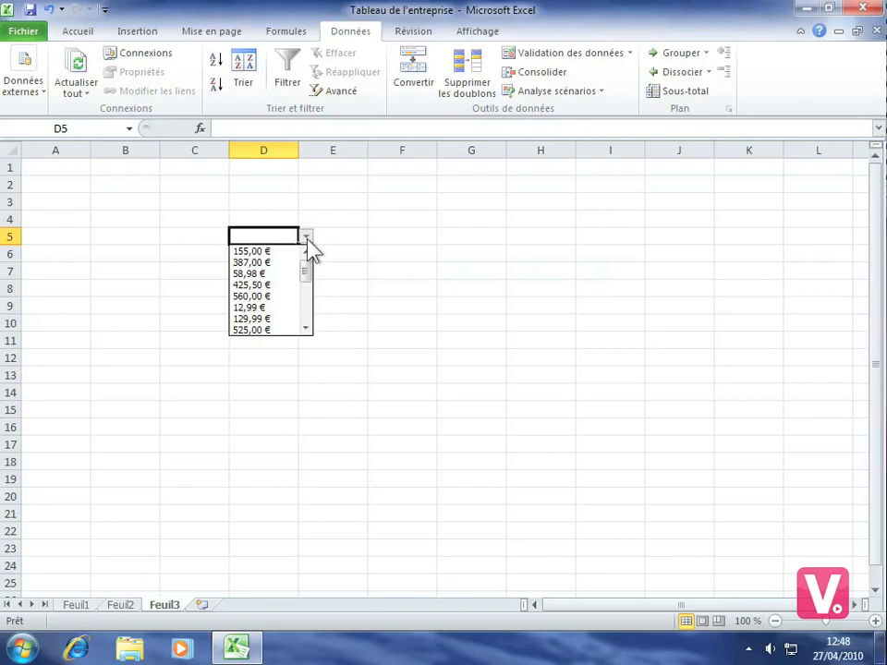
pyautogui.click(308, 238)
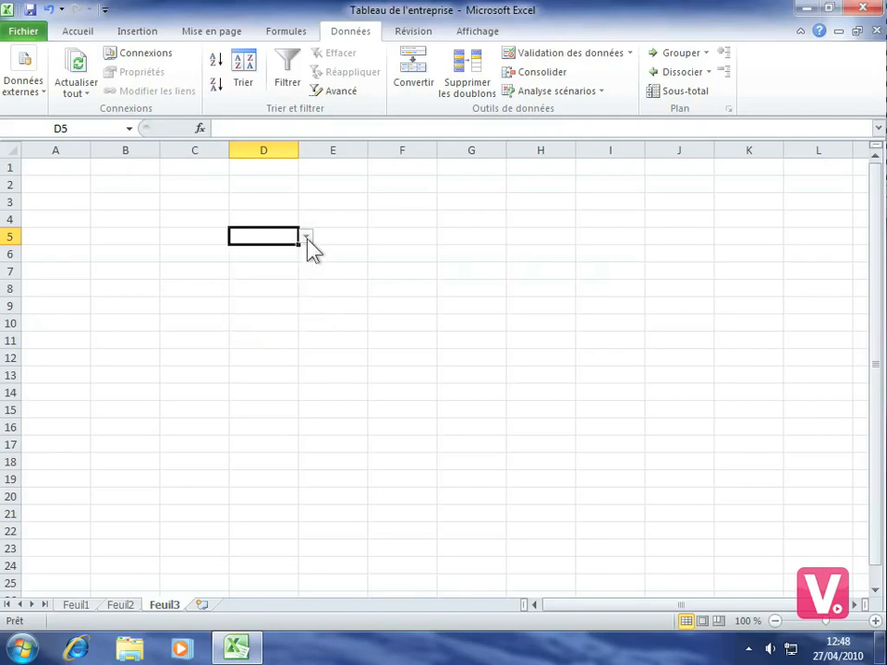